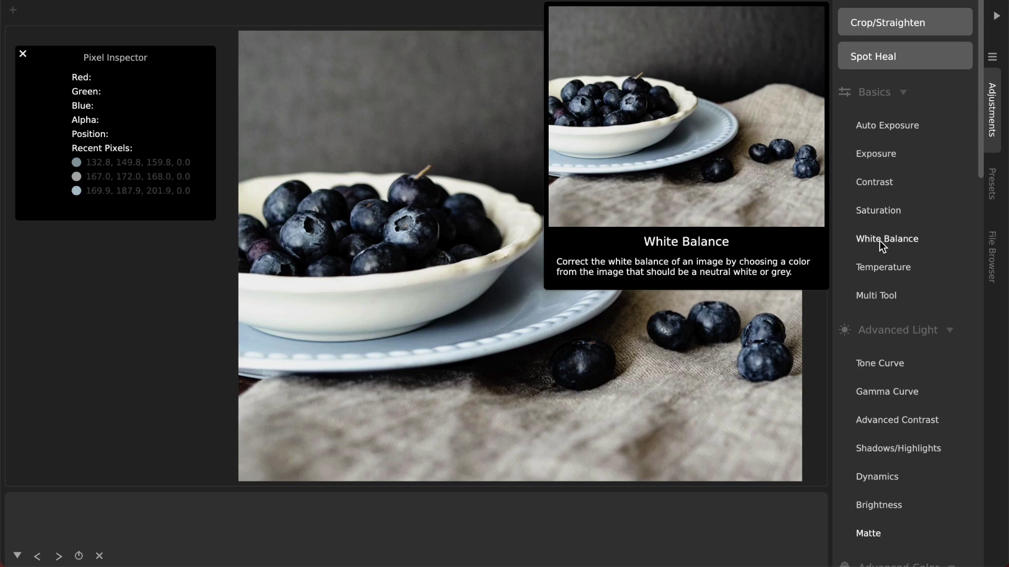
Try a White Balance adjustment with the blue plate sampled as the neutral colour, and reset the sample.
left_click(880, 240)
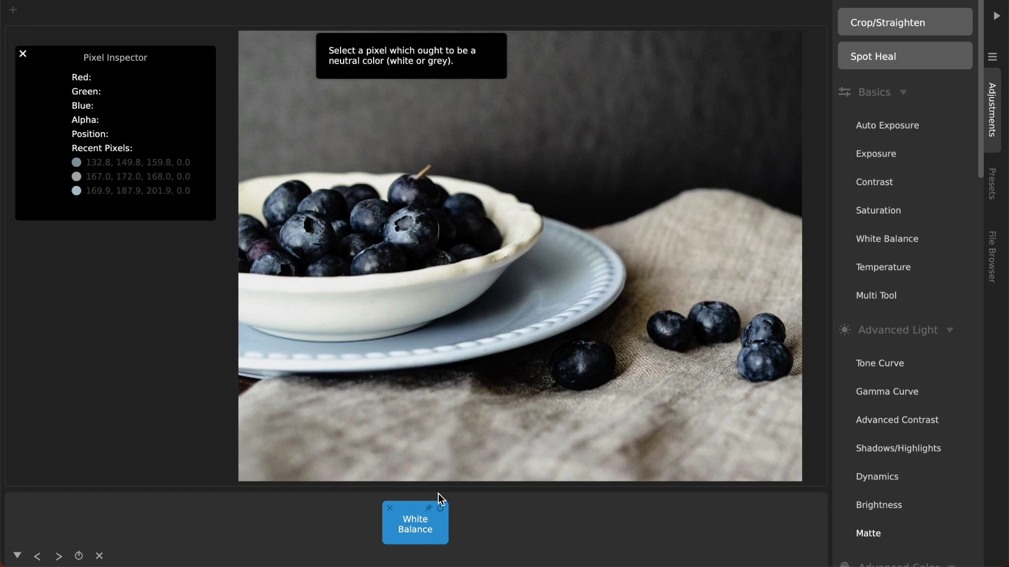
mouse_move(446, 491)
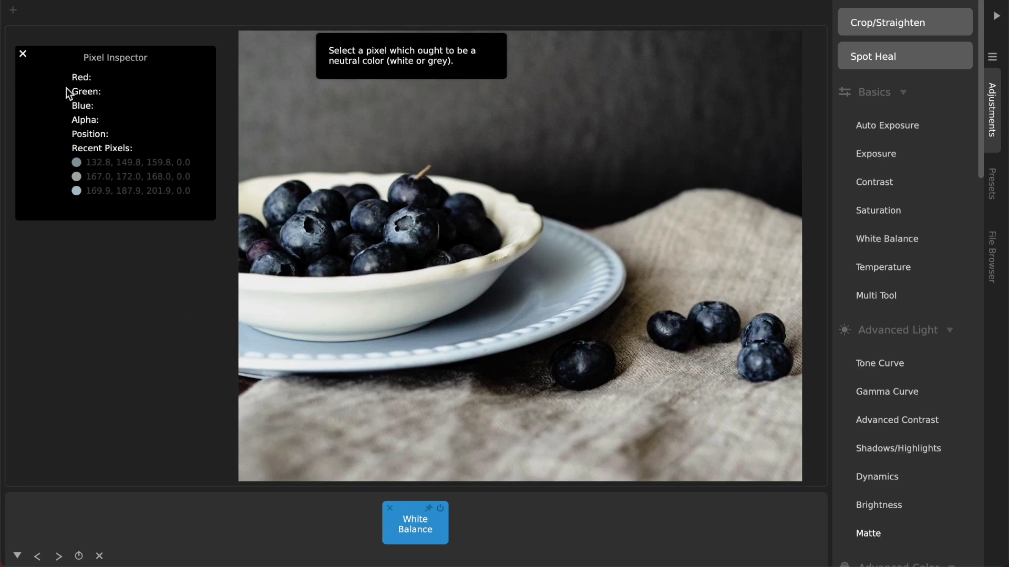
left_click(471, 328)
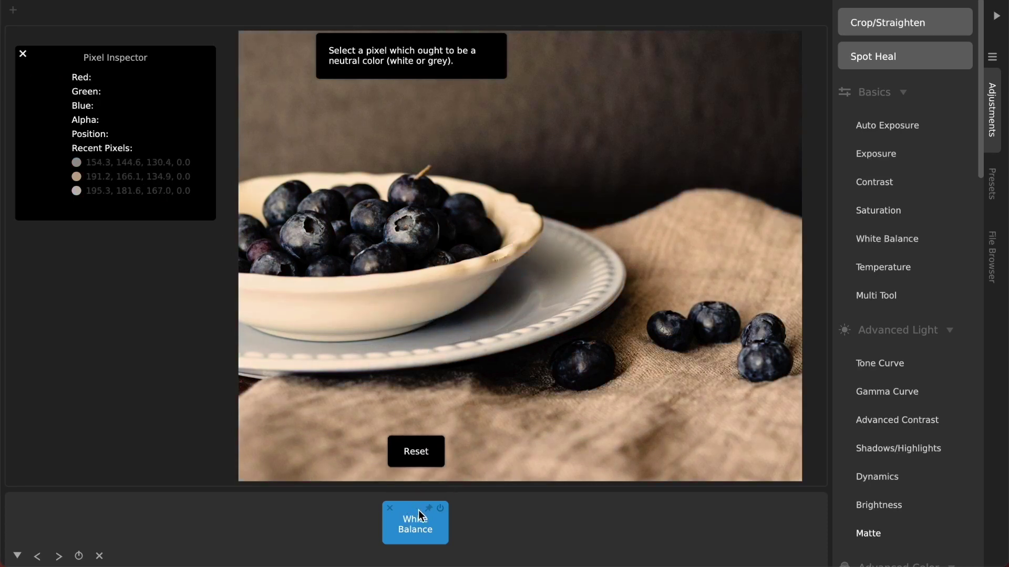
left_click(416, 454)
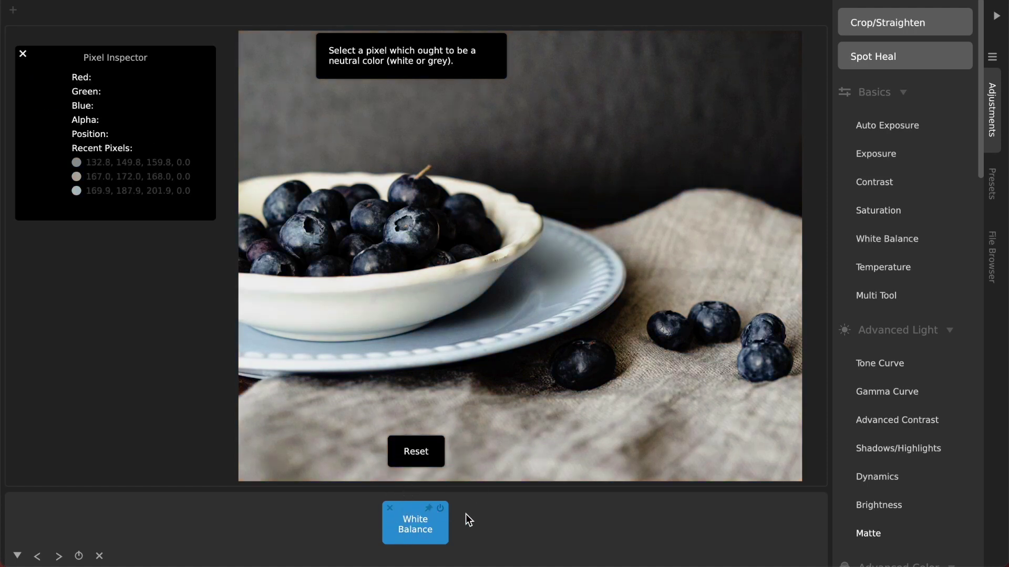
Sample the blue plate just below the bowl as the neutral colour for the White Balance adjustment.
left_click(467, 326)
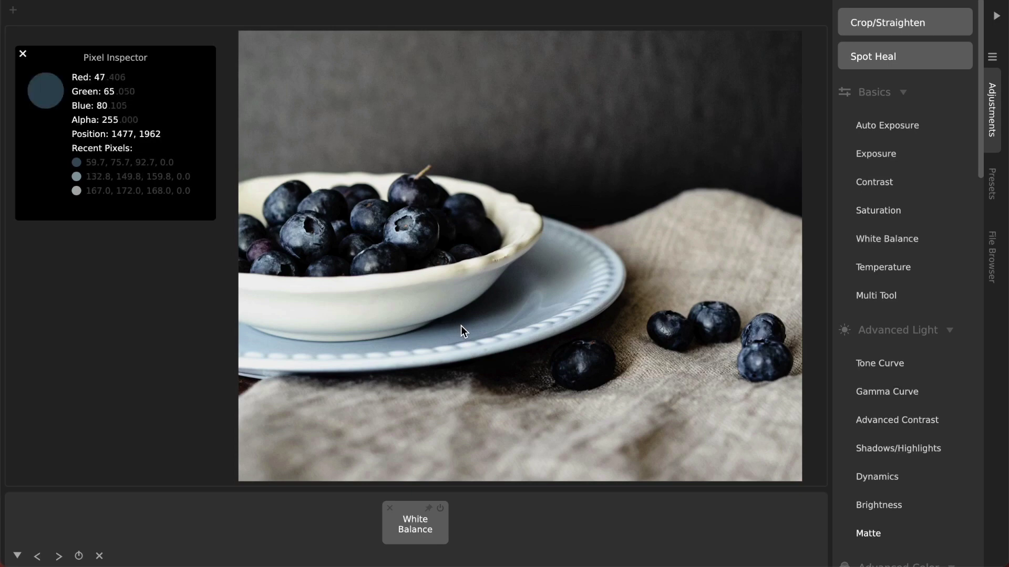
left_click(414, 528)
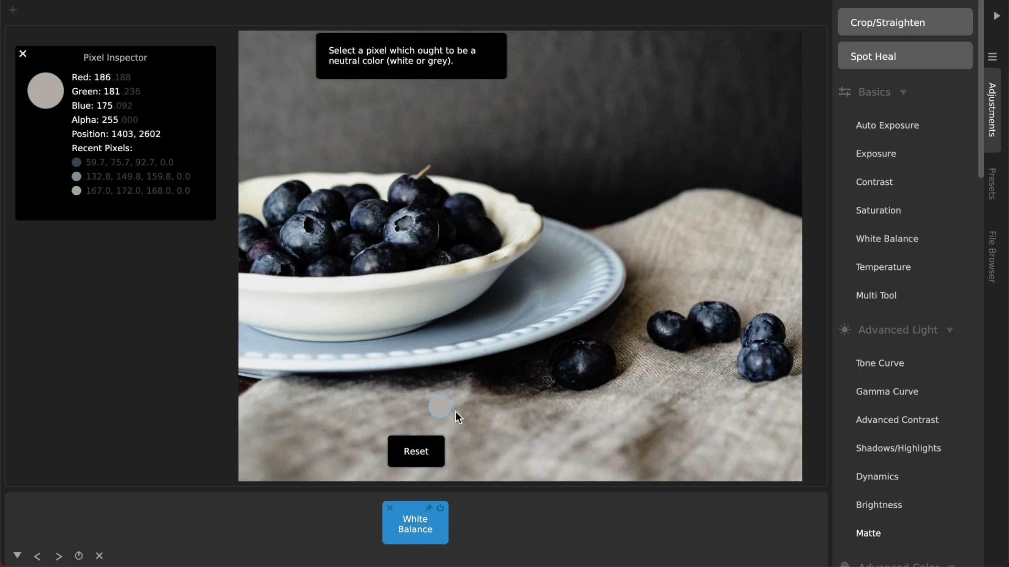
left_click(474, 324)
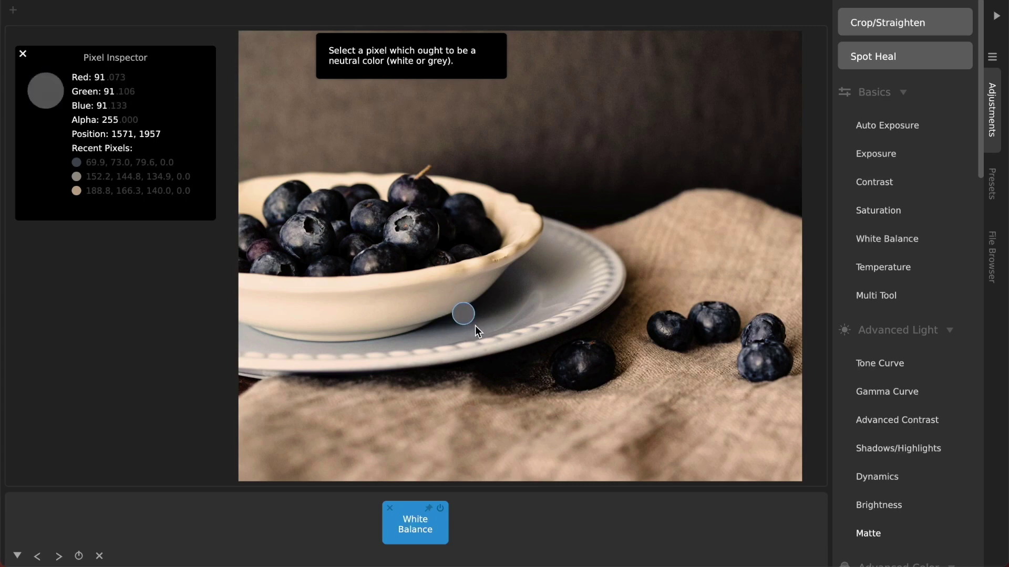
left_click(405, 524)
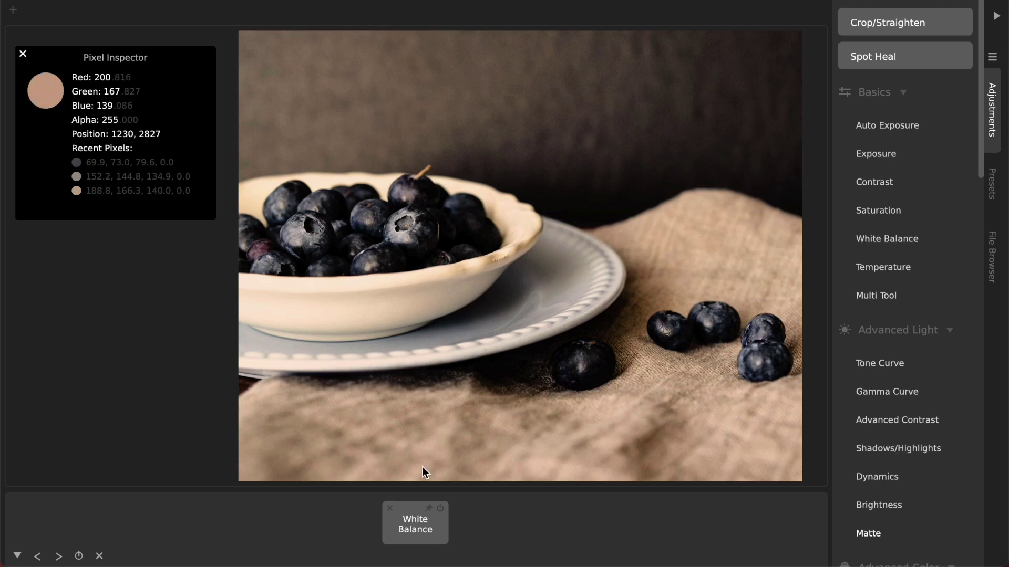
Resample the White Balance neutral colour from the beige cloth beside the plate.
left_click(412, 523)
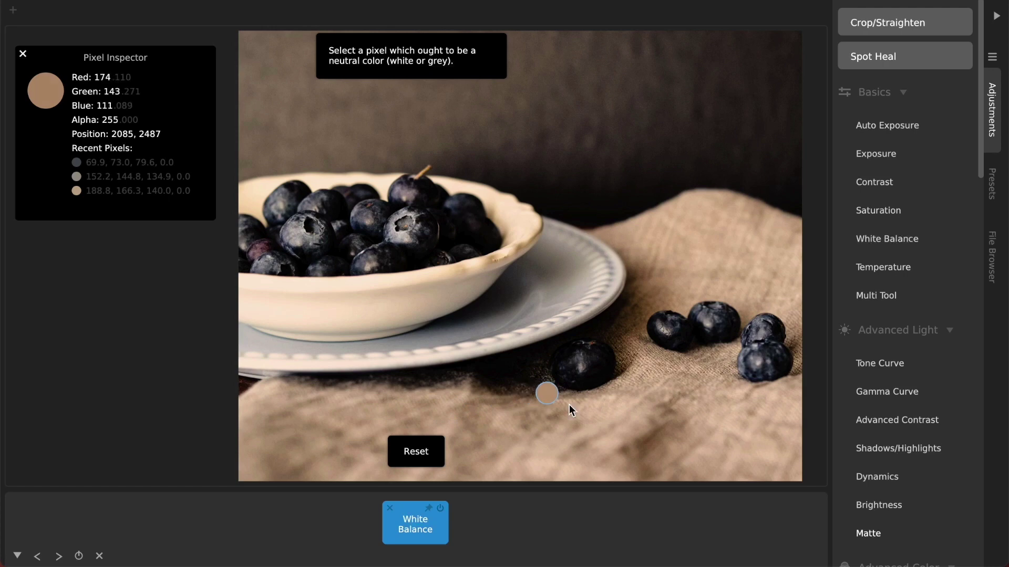
left_click(652, 250)
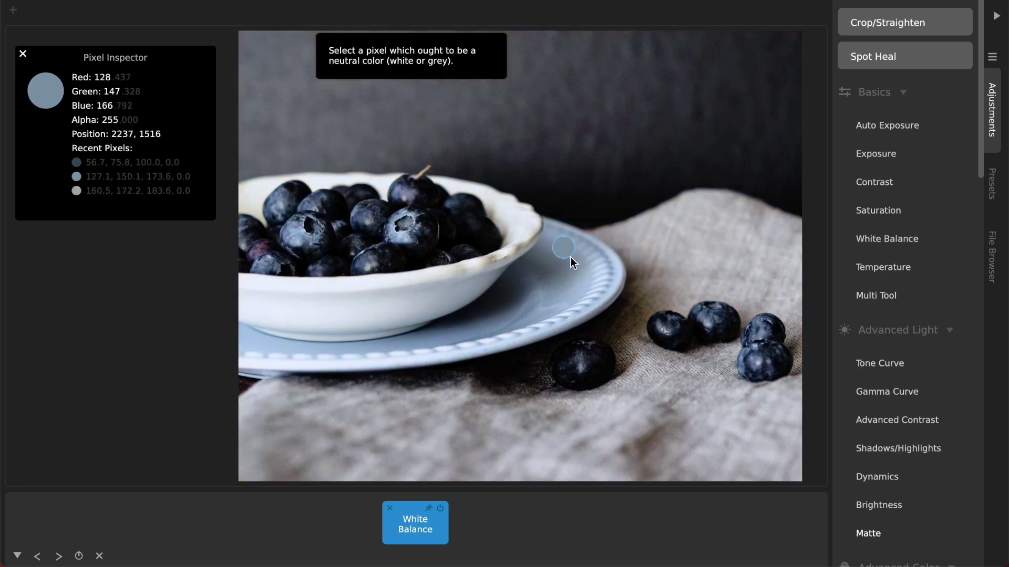
left_click(453, 521)
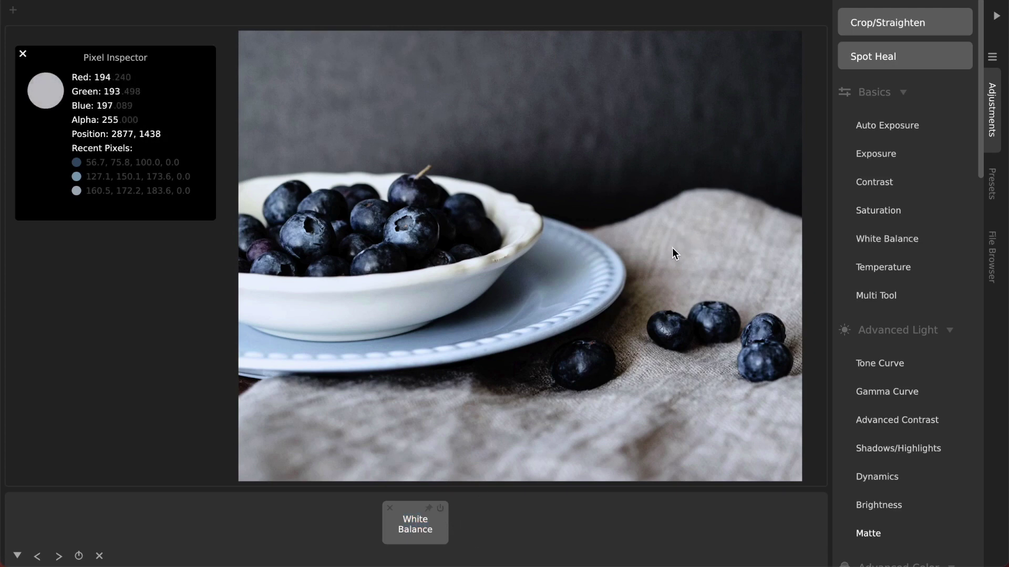
Compare the photo with the White Balance adjustment disabled and enabled several times.
left_click(440, 508)
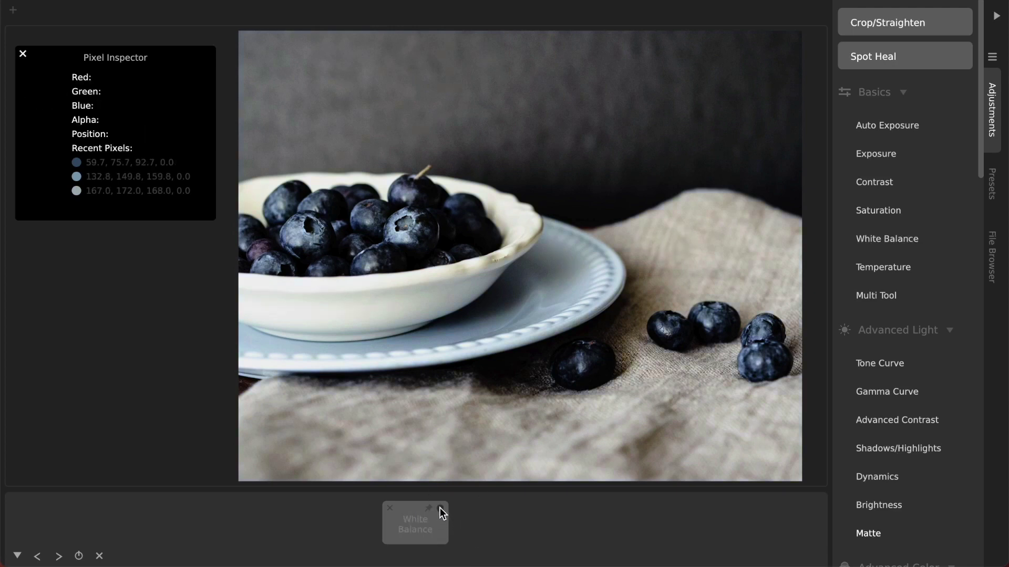
left_click(441, 508)
left_click(440, 508)
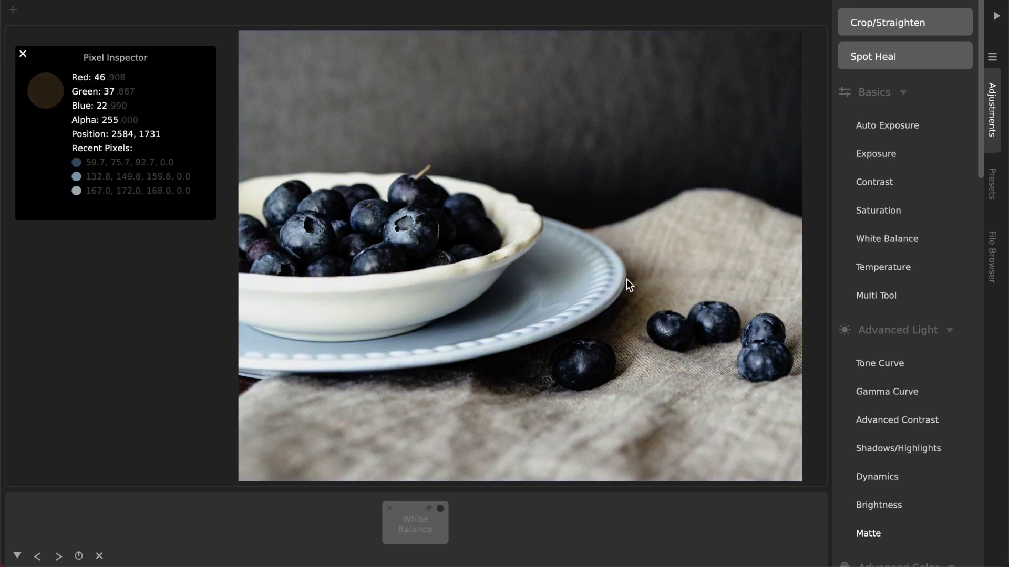
left_click(440, 509)
left_click(440, 509)
left_click(440, 509)
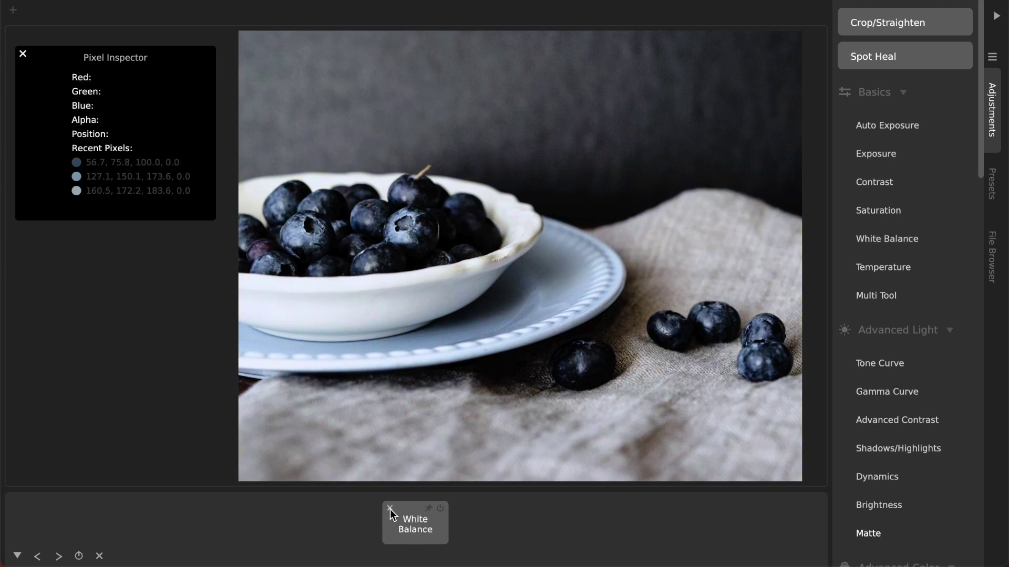
Try the dark grey background as the White Balance neutral colour, and remove the adjustment.
left_click(426, 528)
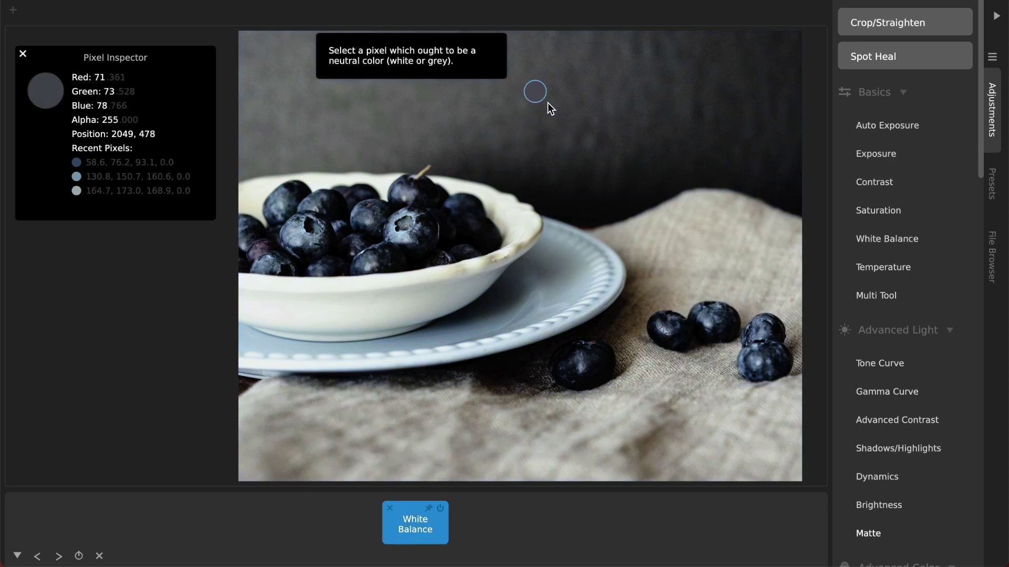
left_click(440, 531)
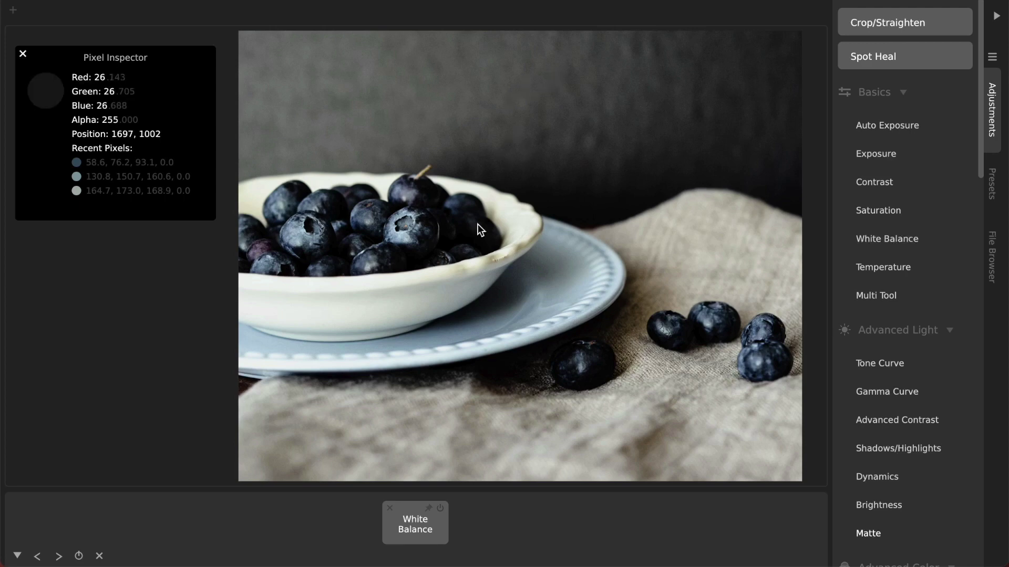
left_click(389, 507)
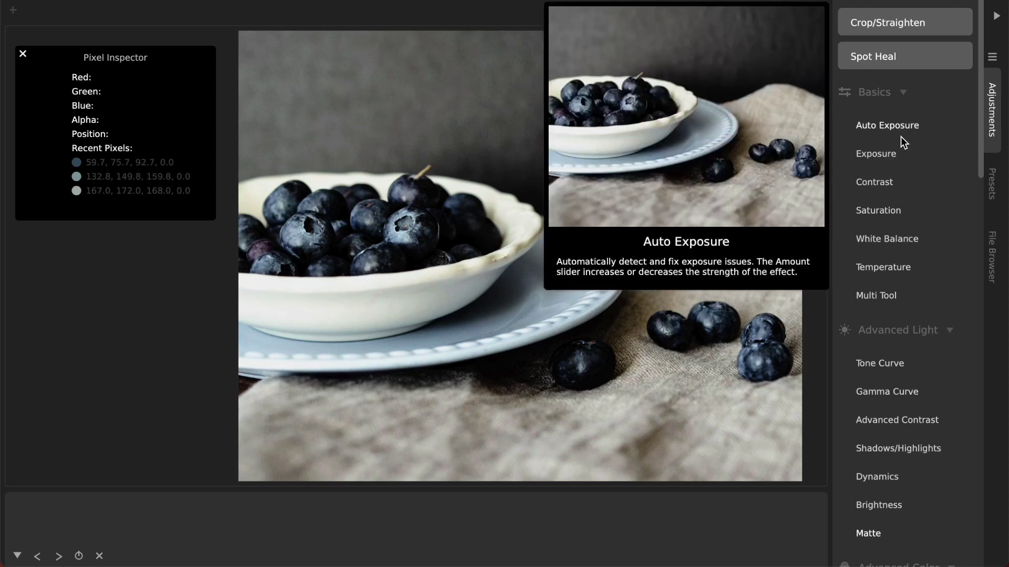
Try a Temperature adjustment at various warmer and cooler amounts, ending at 14.89, and remove it.
left_click(893, 268)
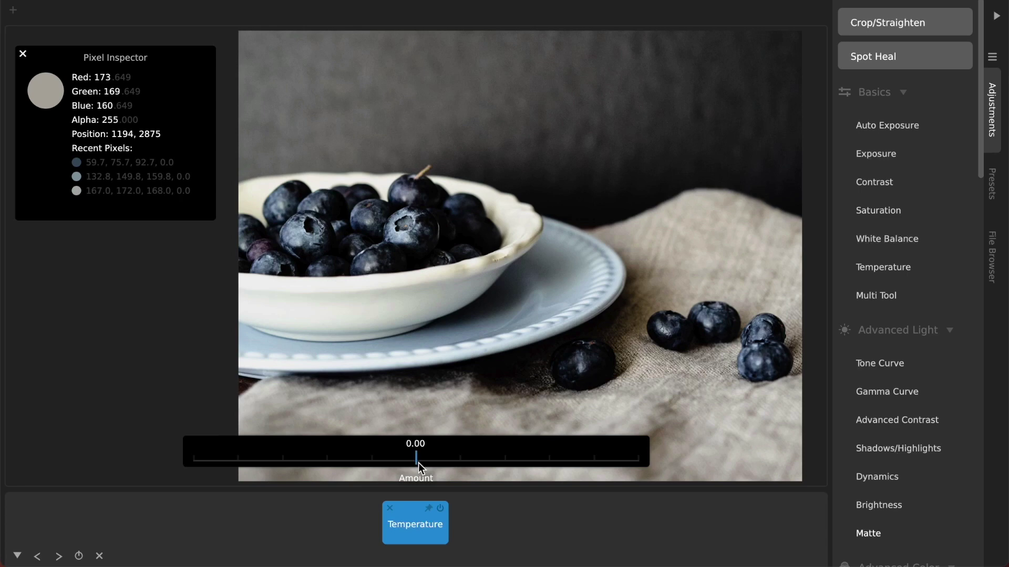
left_click_drag(361, 466, 510, 466)
left_click_drag(376, 433, 416, 452)
left_click_drag(416, 450, 367, 449)
left_click_drag(498, 462, 407, 462)
left_click_drag(431, 456, 451, 456)
left_click_drag(484, 456, 449, 459)
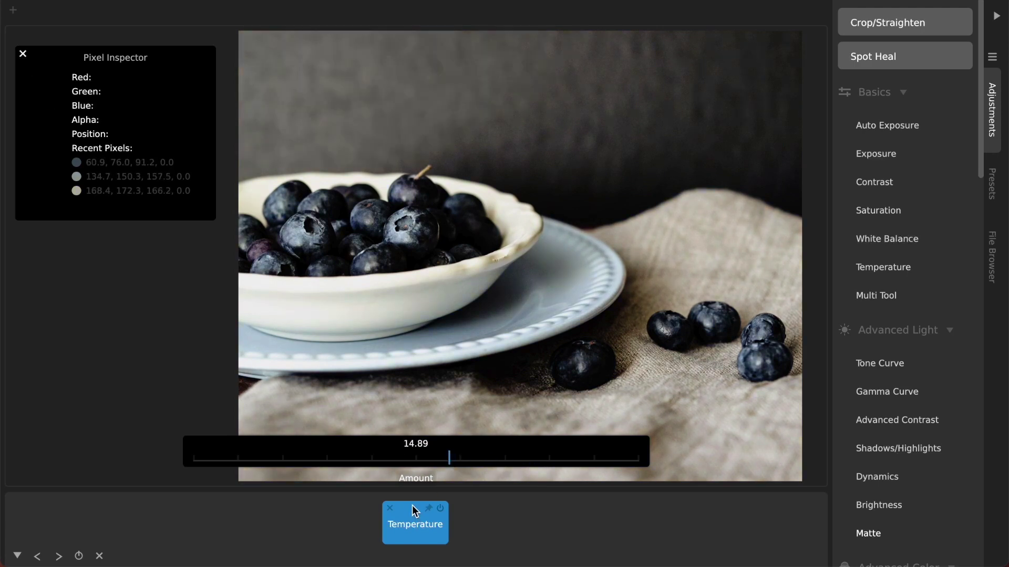
left_click(391, 507)
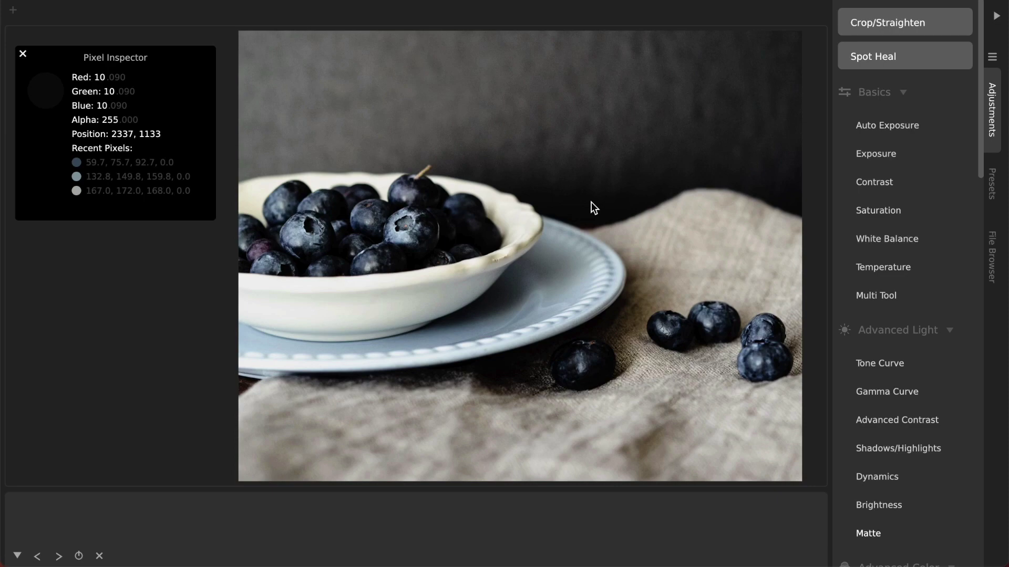
Add a Coloring Curve adjustment, raising the midtones of its affected brightness curve with a dark yellow colour of RGB 127, 104, 0.
mouse_move(896, 267)
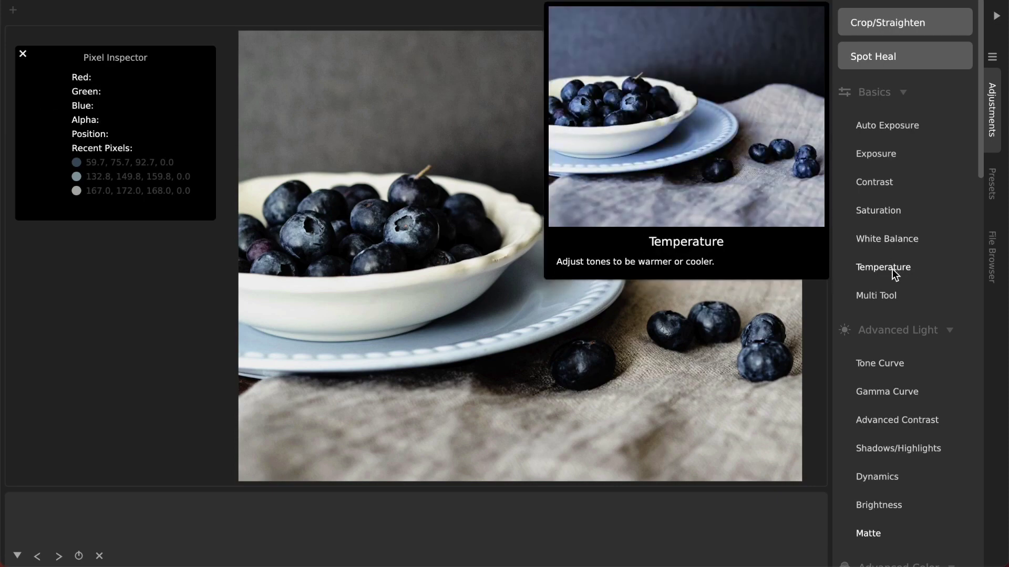
scroll(891, 266, "down", 3)
mouse_move(889, 370)
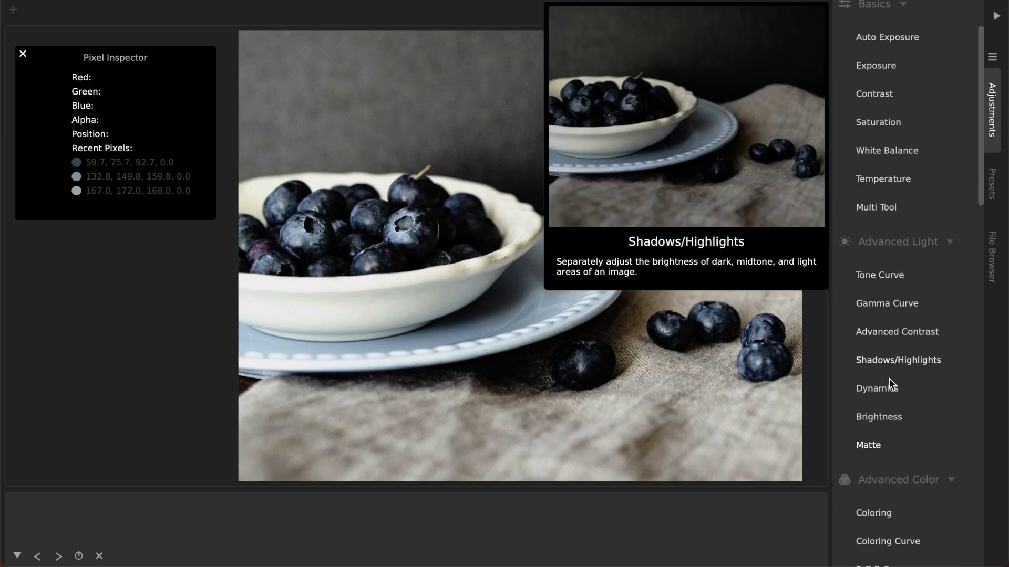
mouse_move(884, 319)
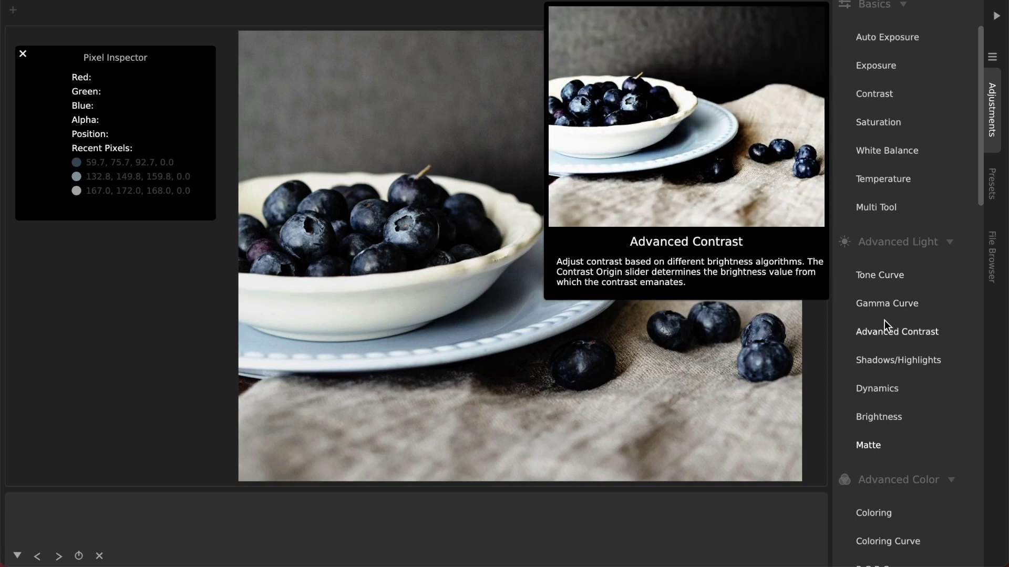
scroll(884, 320, "down", 8)
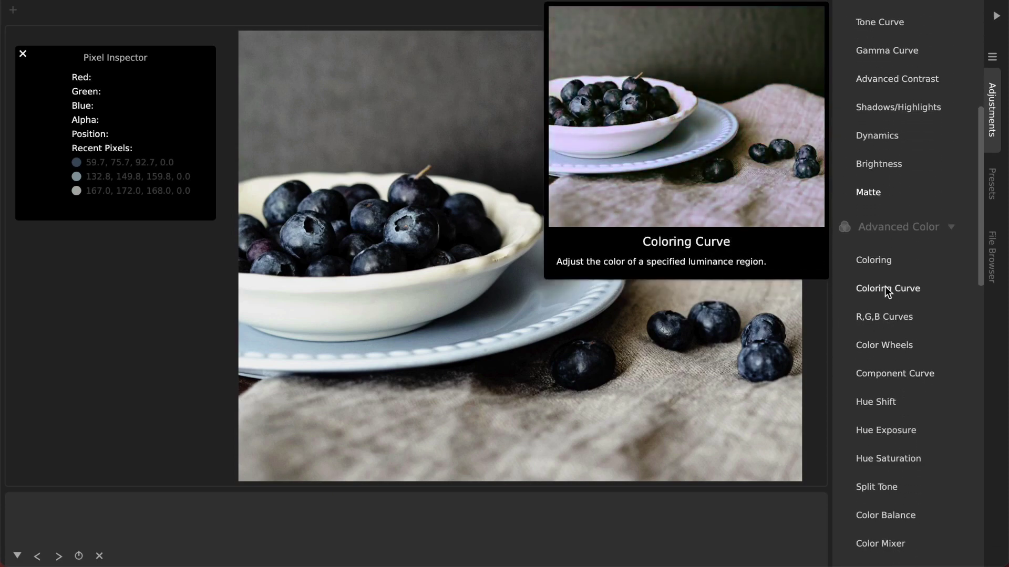
left_click(884, 288)
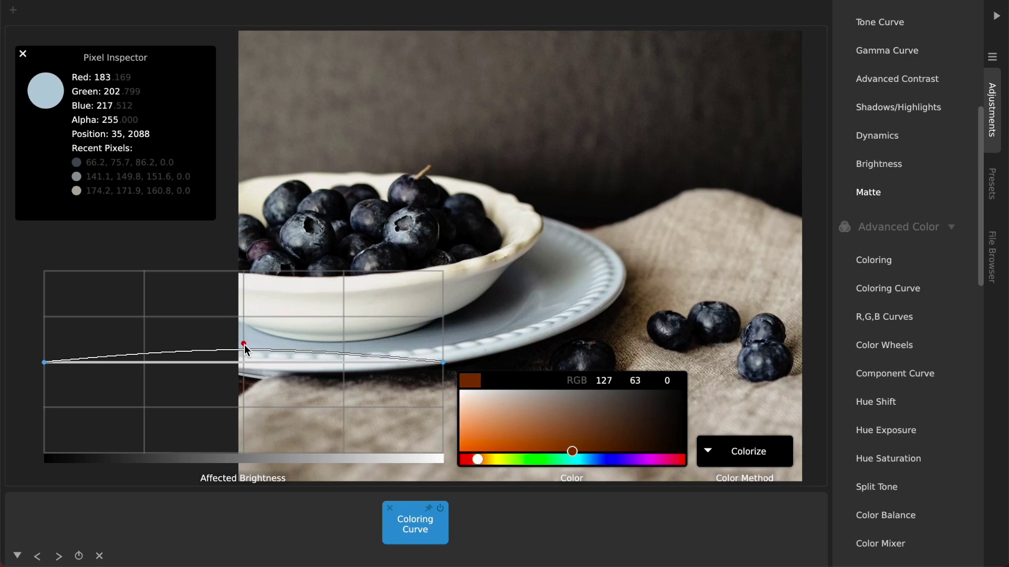
left_click_drag(243, 344, 240, 313)
left_click_drag(495, 461, 492, 460)
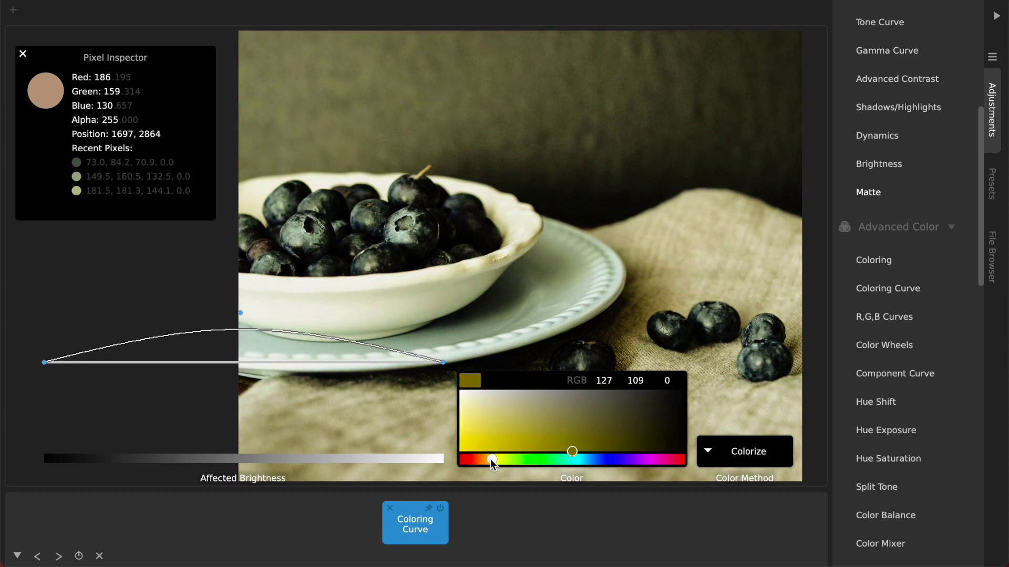
Try the raised curve point at the brightest highlights, and return it to the baseline at the midtones.
mouse_move(240, 314)
left_mouse_down()
mouse_move(245, 363)
mouse_move(244, 327)
left_mouse_up()
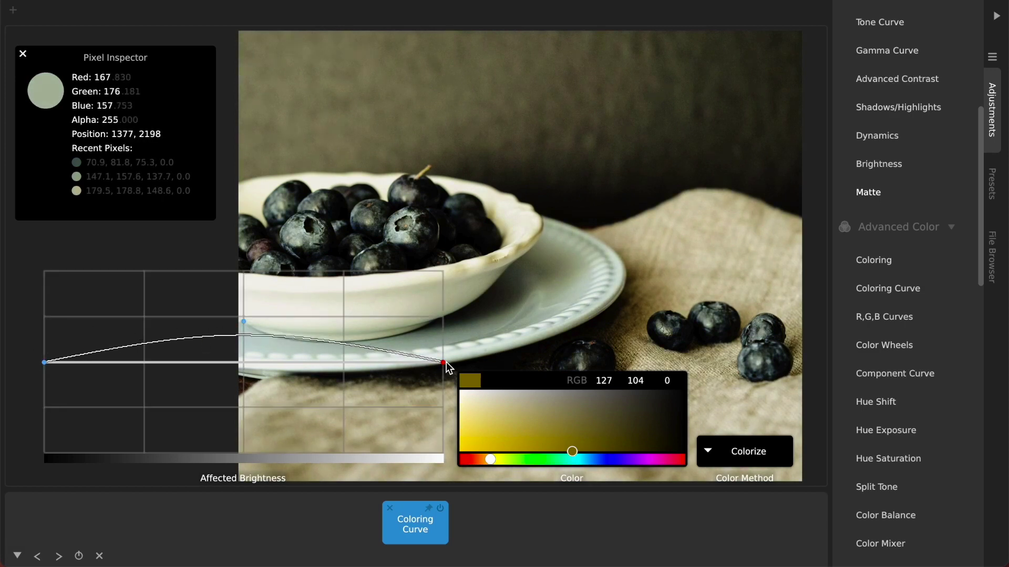
left_click_drag(241, 321, 453, 273)
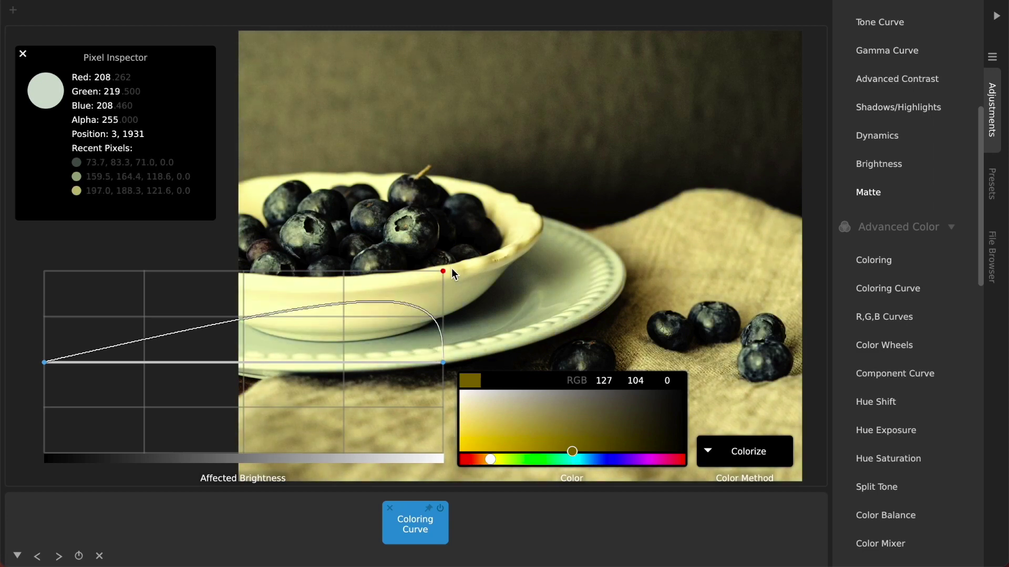
left_click_drag(453, 273, 245, 364)
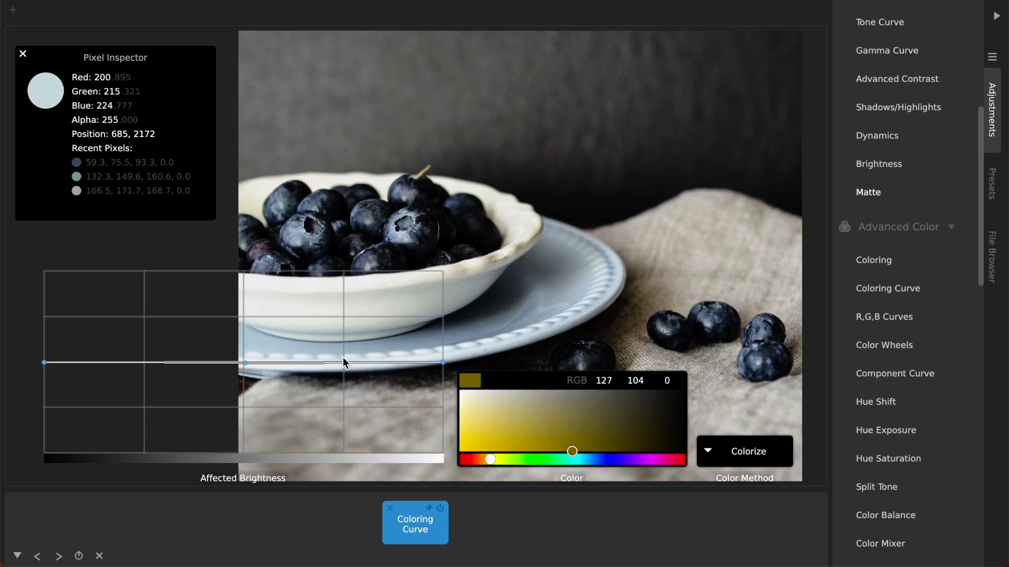
Pull the curve's highlights below the baseline with a tan colour of RGB 169, 134, 73, and compare with the adjustment off and on.
left_click_drag(344, 363, 382, 410)
left_click_drag(490, 461, 537, 429)
left_click(441, 509)
left_click(441, 509)
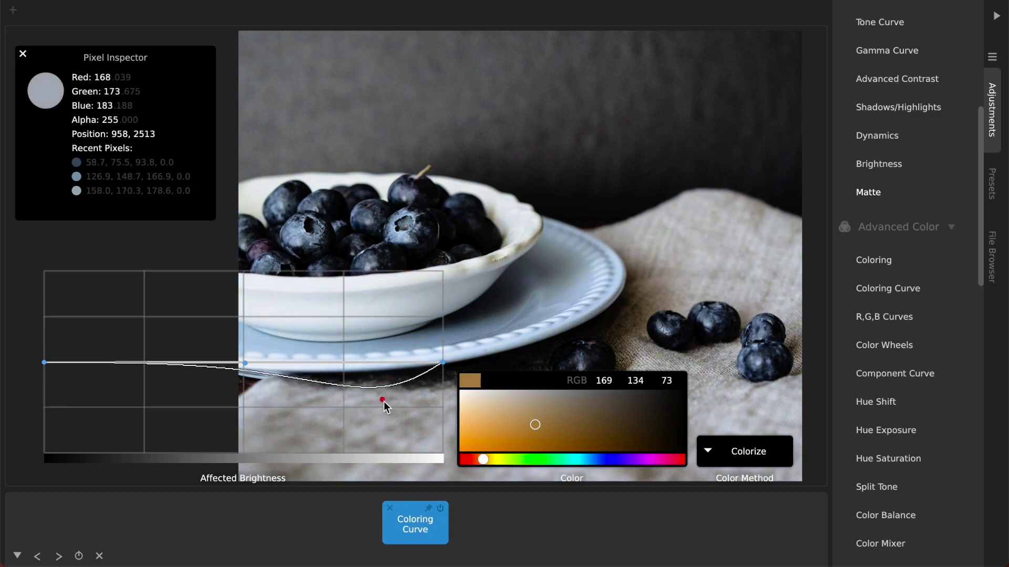
Set the Coloring Curve colour to RGB 159, 155, 75 and make the highlight dip below the baseline shallower.
mouse_move(534, 424)
left_mouse_down()
mouse_move(495, 425)
mouse_move(543, 423)
left_mouse_up()
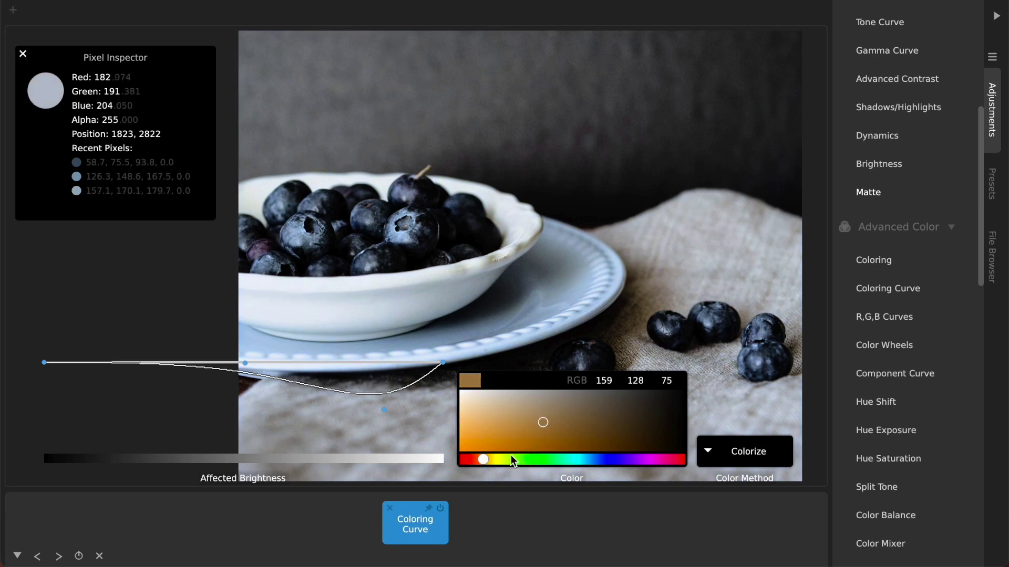
left_click_drag(482, 459, 531, 455)
mouse_move(384, 409)
left_mouse_down()
mouse_move(386, 371)
mouse_move(386, 421)
mouse_move(374, 343)
mouse_move(399, 453)
mouse_move(386, 389)
left_mouse_up()
left_click_drag(376, 335, 382, 387)
left_click_drag(490, 459, 495, 456)
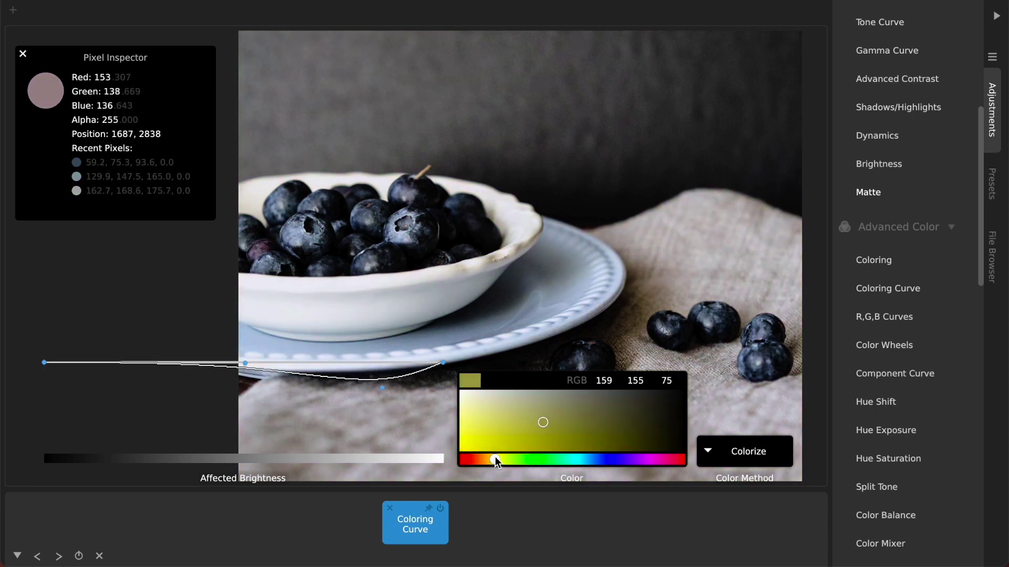
Try the colour RGB 182, 176, 63 with the midtone point lowered toward the shadows, and remove the Coloring Curve adjustment.
left_click_drag(543, 423, 506, 432)
left_click(521, 430)
left_click_drag(245, 362, 191, 373)
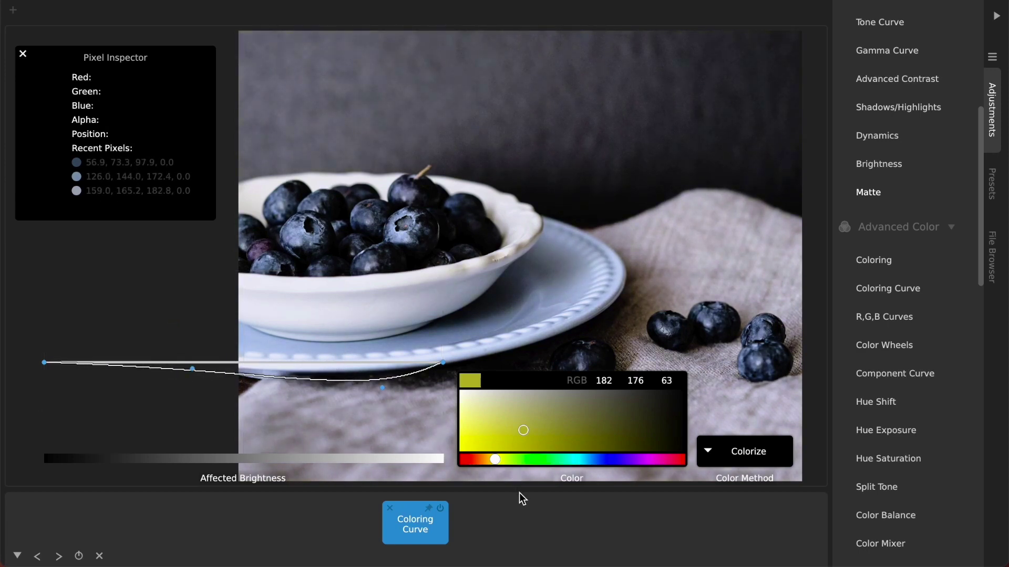
left_click(521, 512)
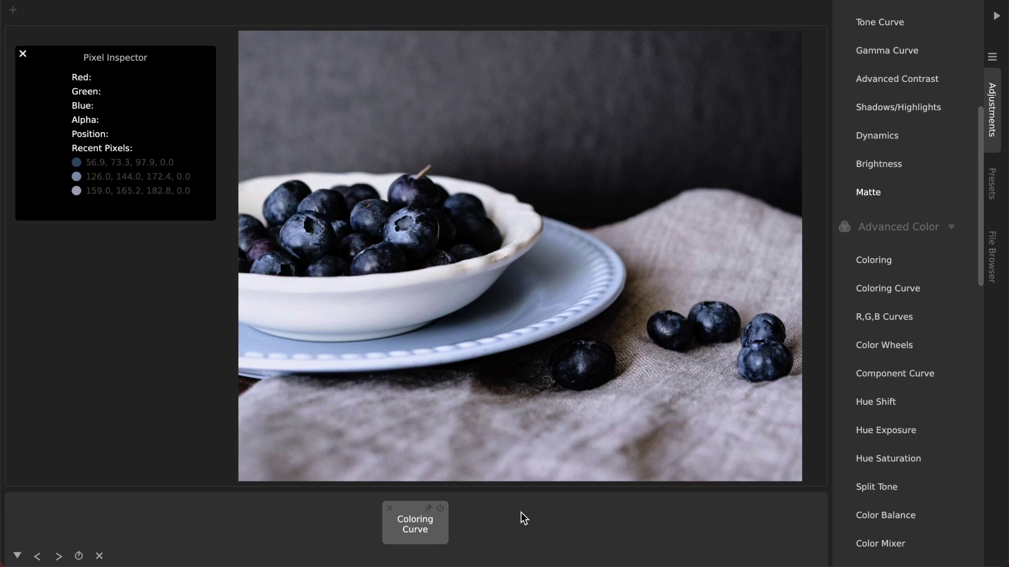
left_click(390, 509)
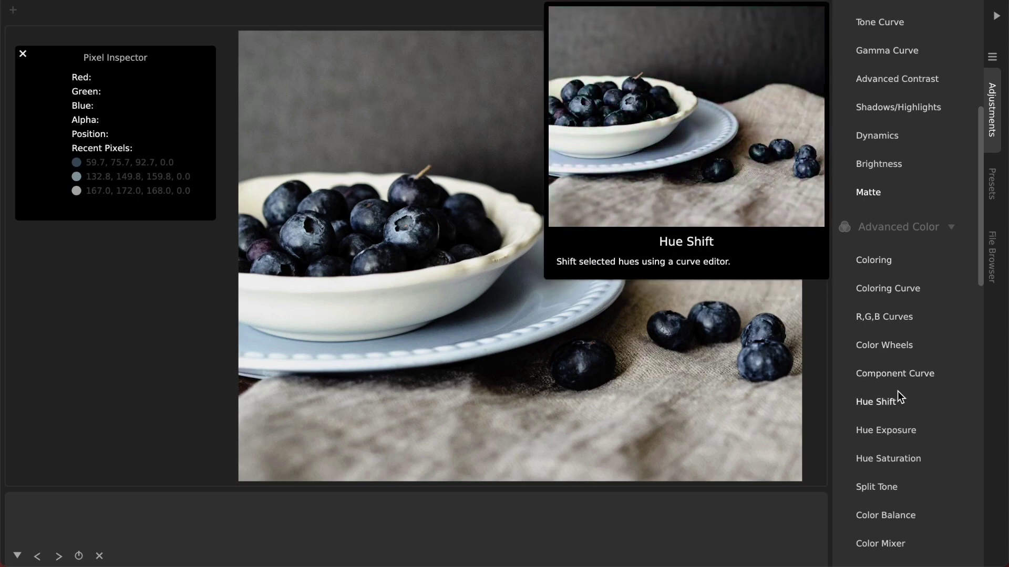
Add a Color Wheels adjustment, try a strong green tint on the midtones, and soften it to a pale green.
scroll(887, 461, "down", 3)
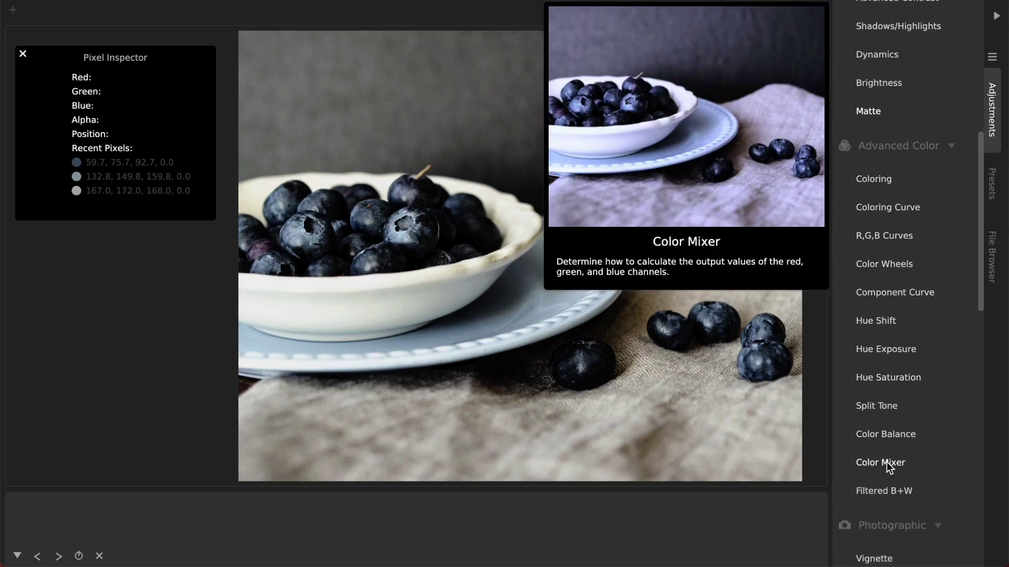
left_click(898, 263)
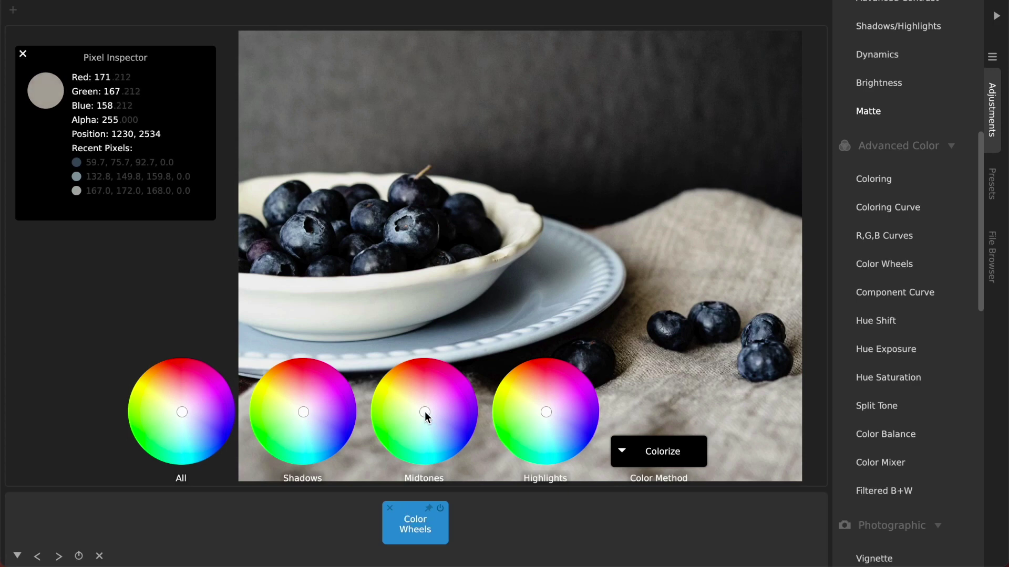
left_click_drag(425, 413, 393, 440)
double_click(399, 422)
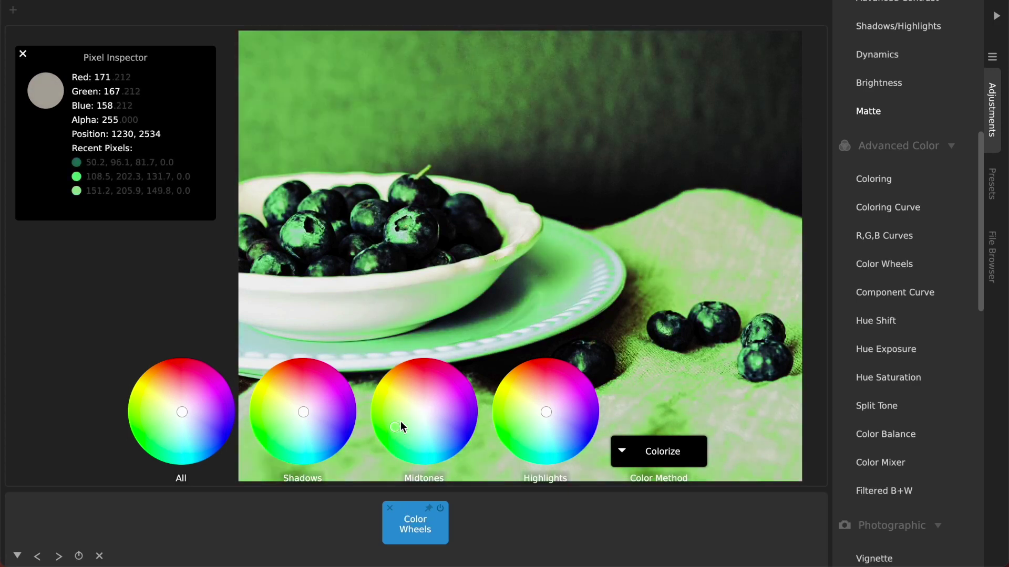
left_click_drag(404, 402, 407, 428)
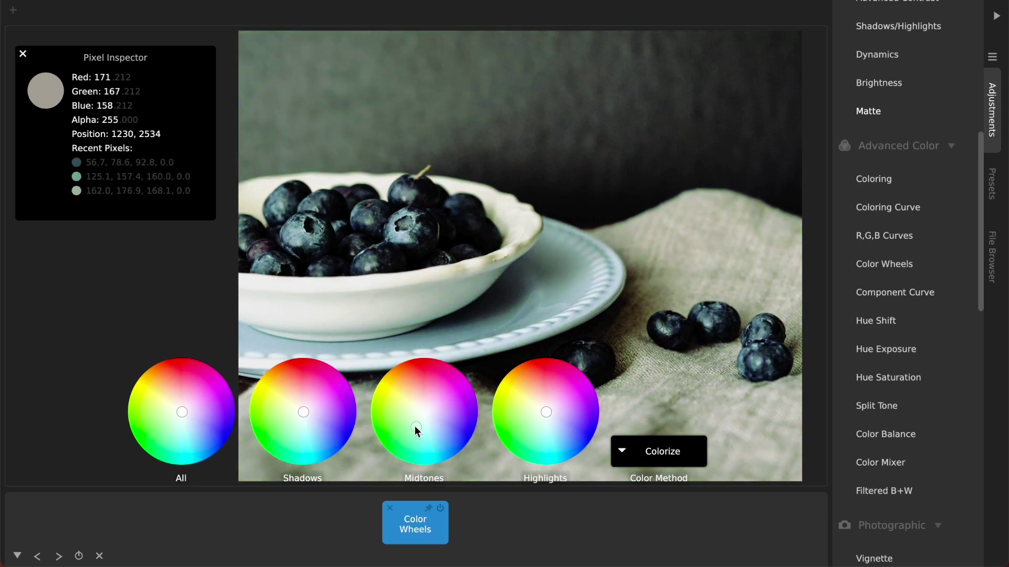
Try a soft red tint on the midtones with the Colorize color method, and remove the Color Wheels adjustment.
left_click(668, 453)
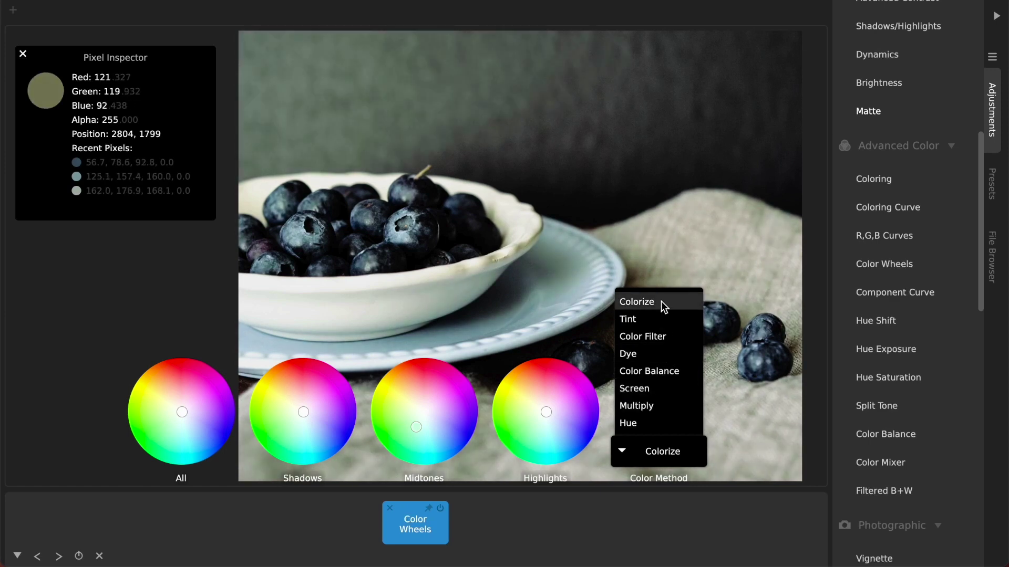
left_click(653, 303)
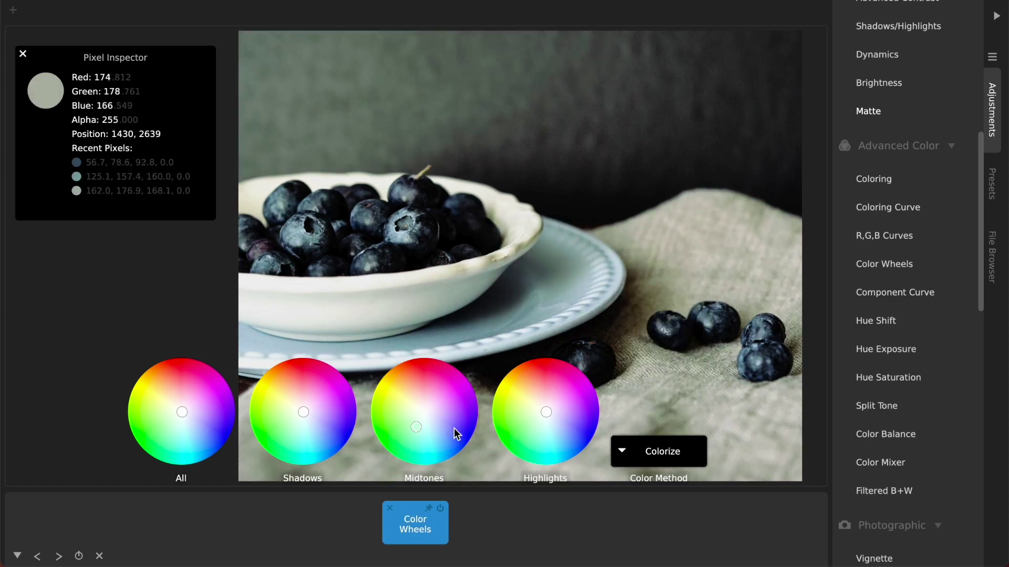
mouse_move(418, 423)
left_mouse_down()
mouse_move(399, 409)
mouse_move(432, 413)
mouse_move(424, 412)
left_mouse_up()
left_click(423, 409)
left_click_drag(409, 404, 422, 385)
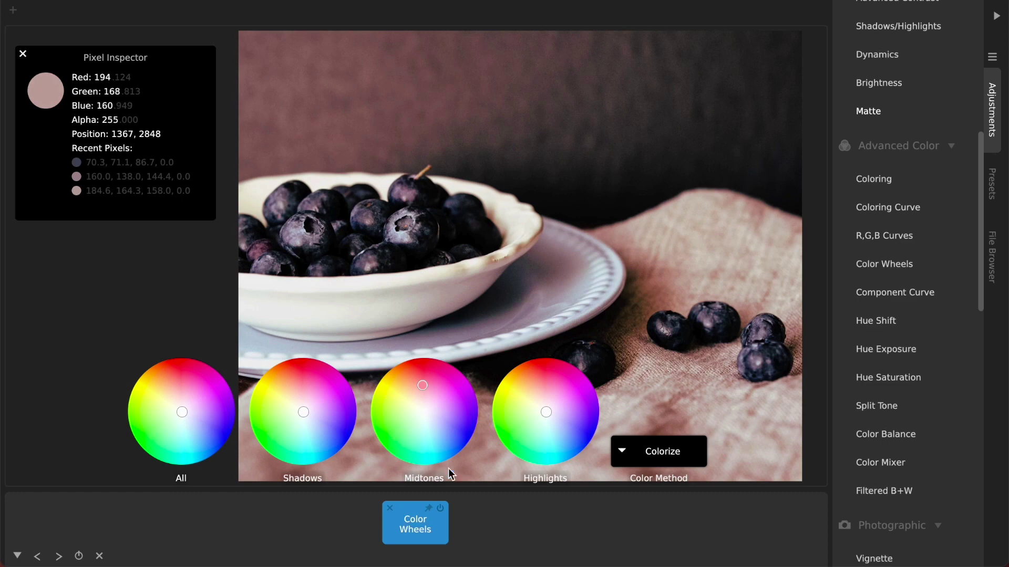
left_click(390, 514)
left_click(390, 503)
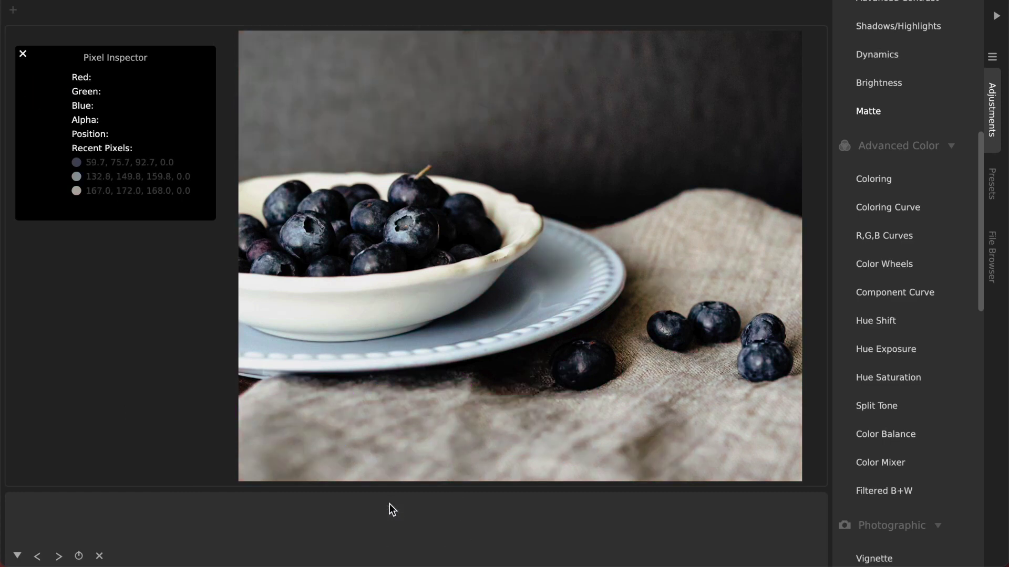